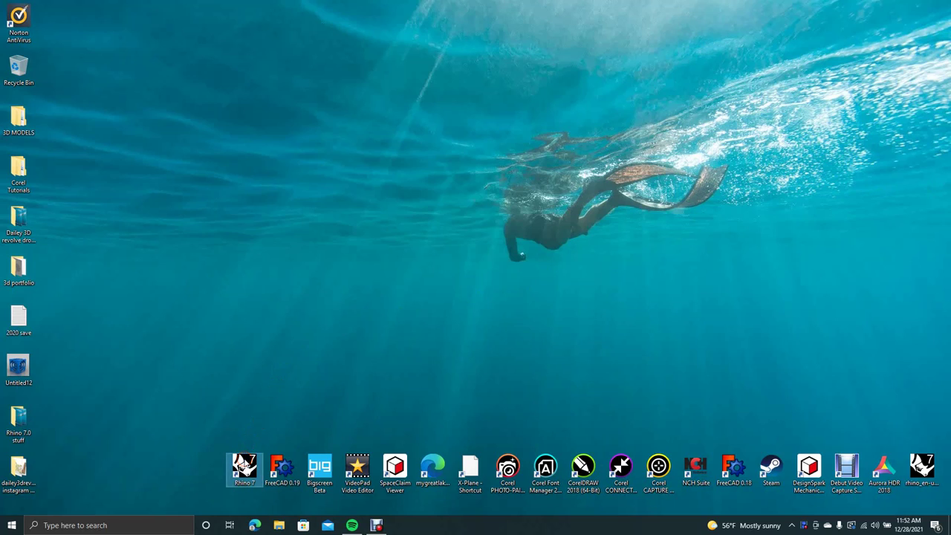
# - Launch Rhino 7 and start a new model from the Small Objects - Inches template
pyautogui.doubleClick(240, 464)
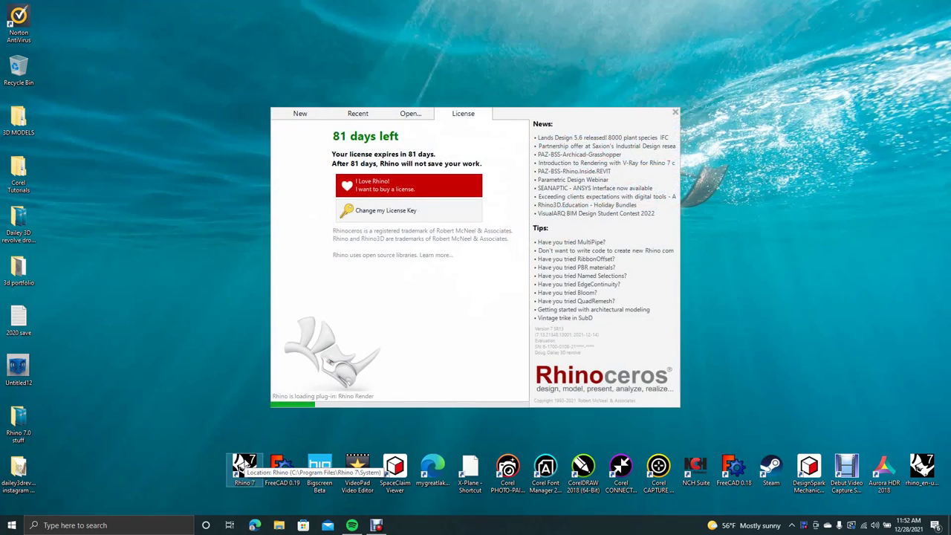
pyautogui.click(301, 113)
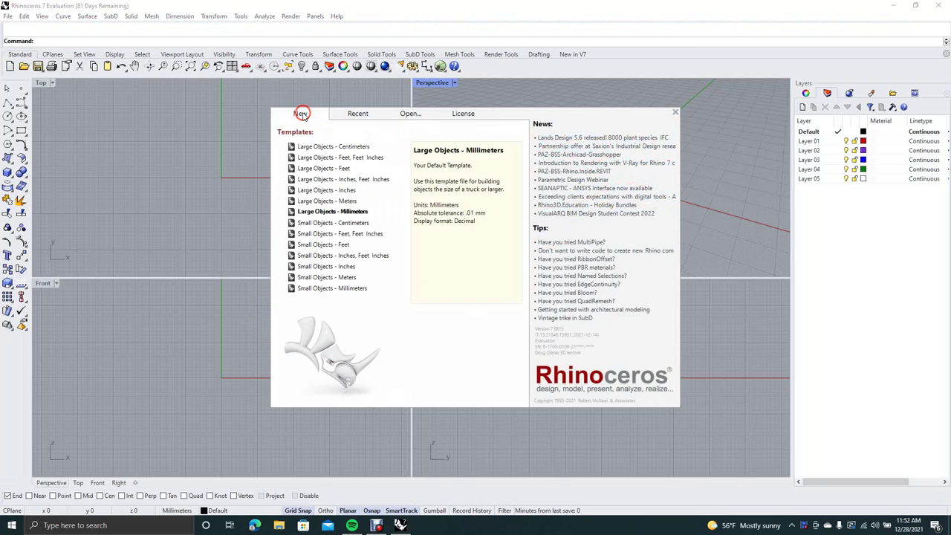
pyautogui.click(329, 267)
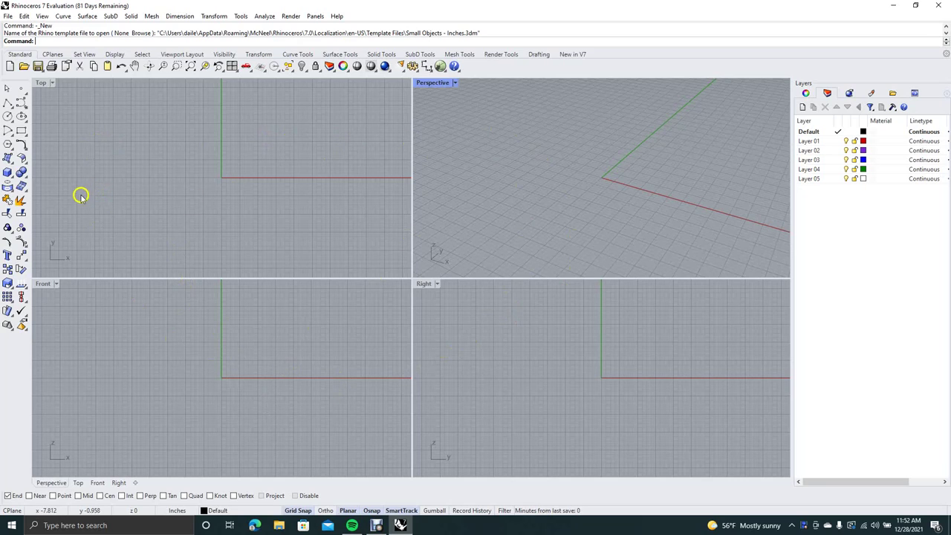
# - Draw a circle in the Top view at its previewed size
pyautogui.click(7, 116)
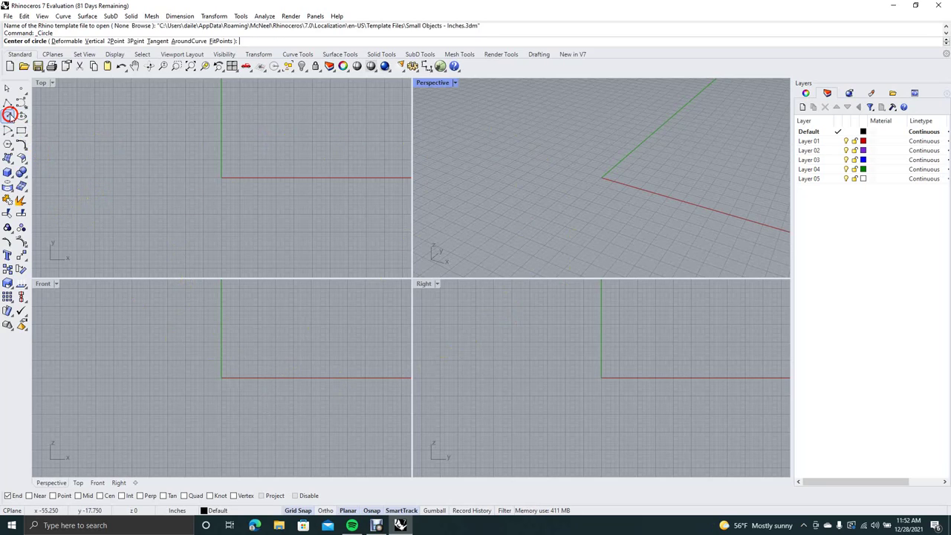
pyautogui.click(95, 122)
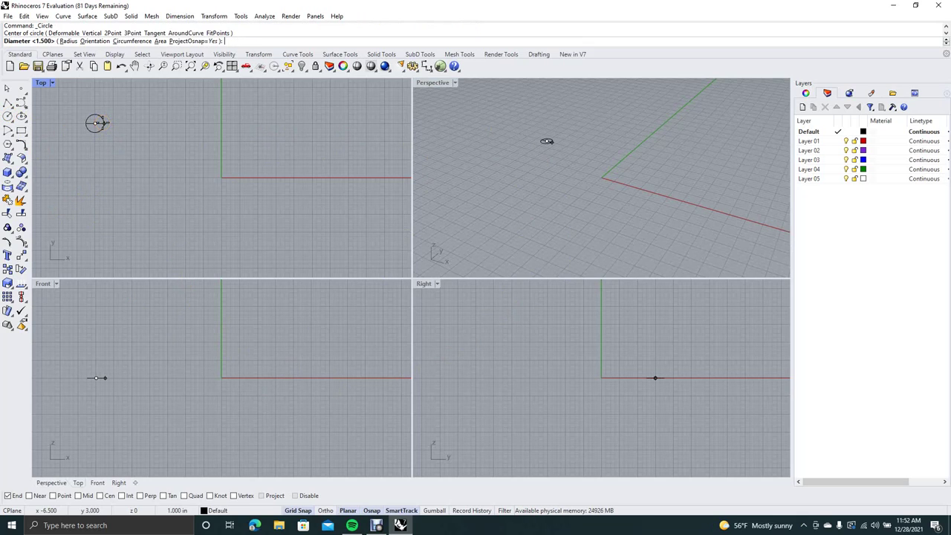
pyautogui.press('Return')
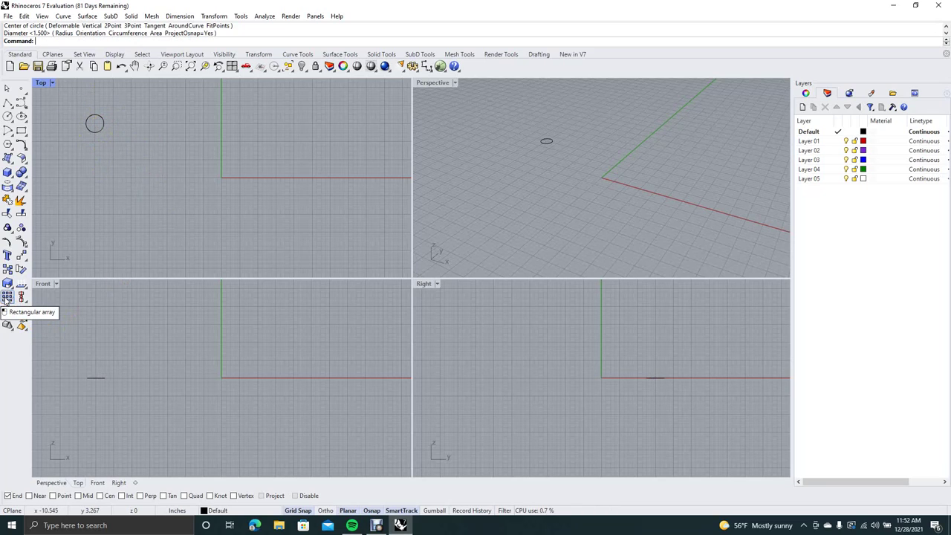
# - Rectangular-array the circle 4 in X, 4 in Y, 1 in Z, spaced 4.75 by -2
pyautogui.click(7, 297)
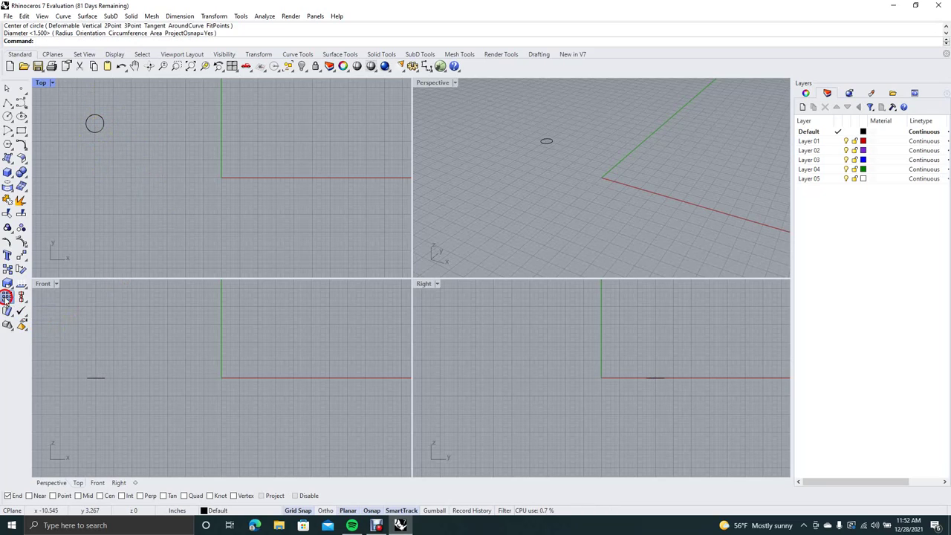
pyautogui.click(92, 128)
pyautogui.press('Return')
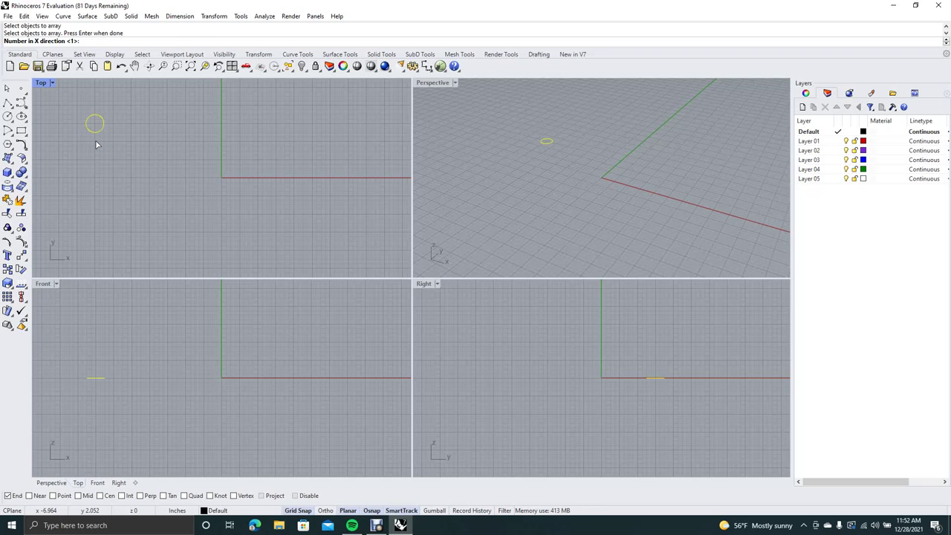
pyautogui.write('4')
pyautogui.press('Return')
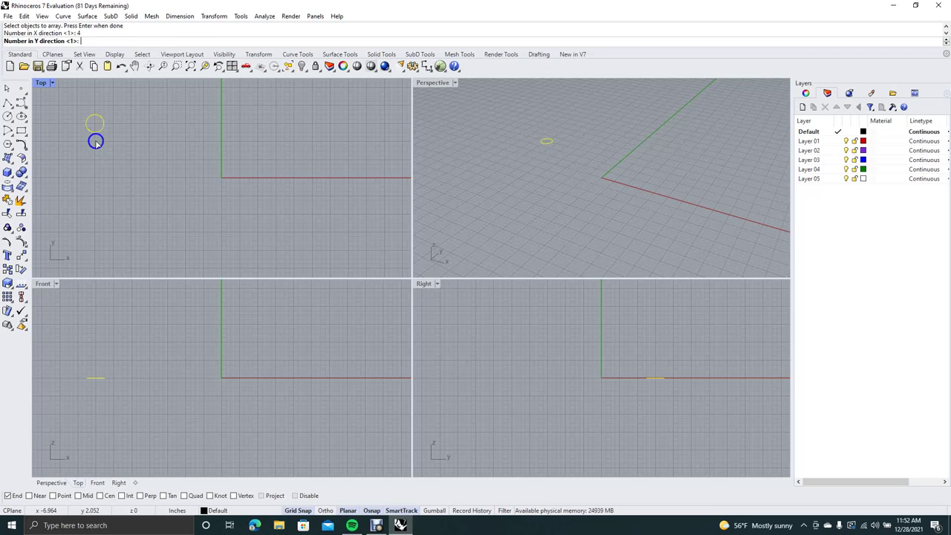
pyautogui.write('4')
pyautogui.press('Return')
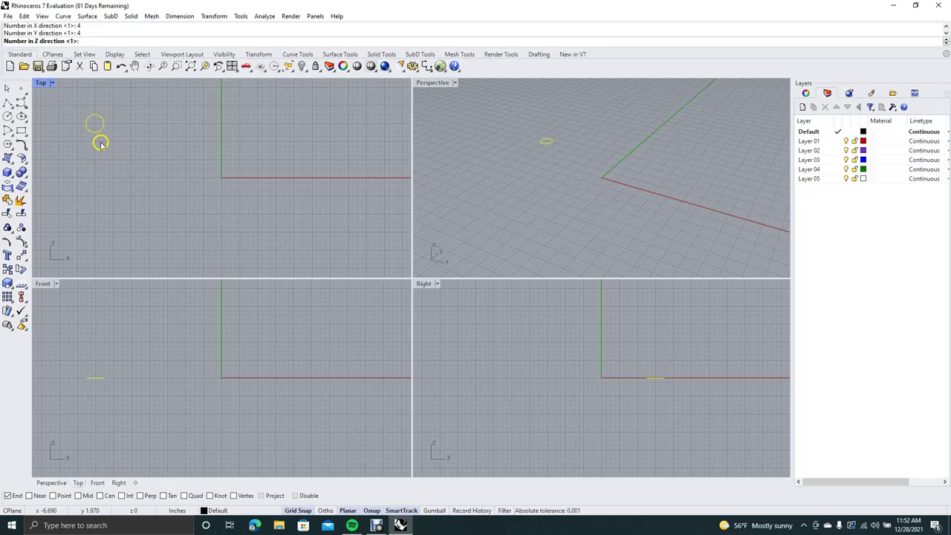
pyautogui.press('Return')
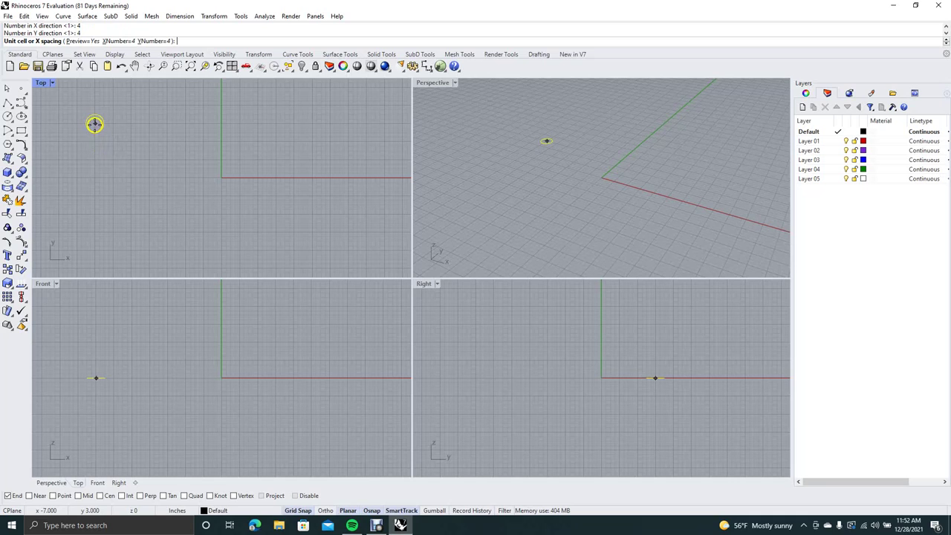
pyautogui.click(95, 123)
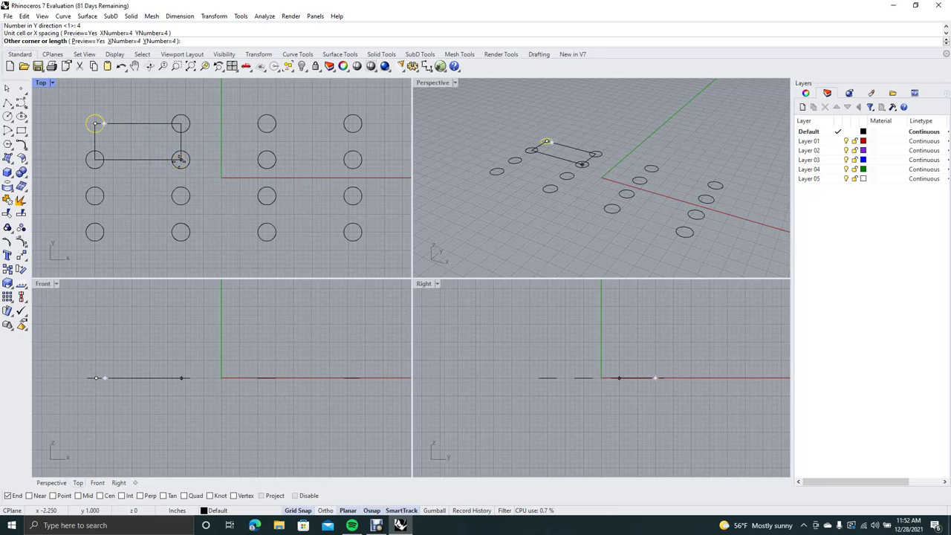
pyautogui.click(181, 160)
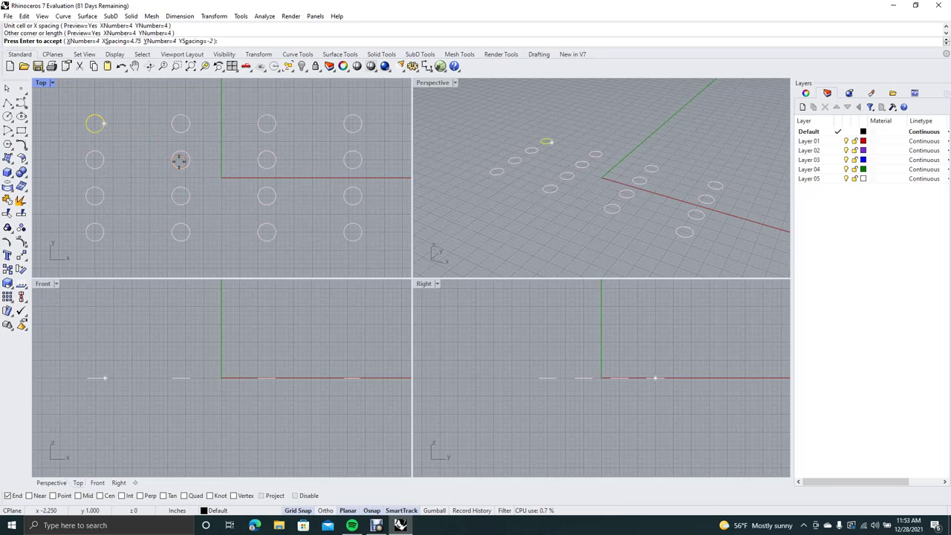
pyautogui.press('Return')
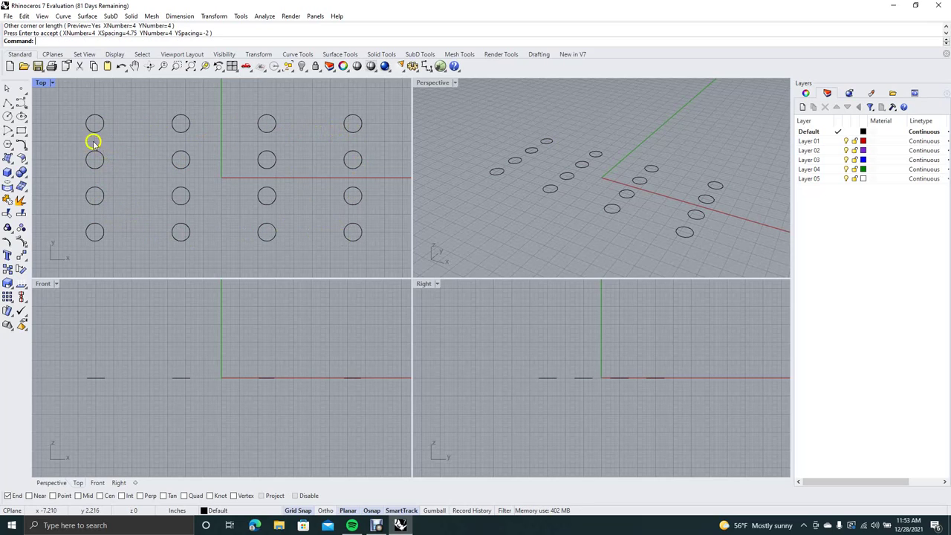
# - Delete the 16 grid circles and draw a 1-diameter circle on the Y axis
pyautogui.moveTo(73, 107); pyautogui.dragTo(376, 256)
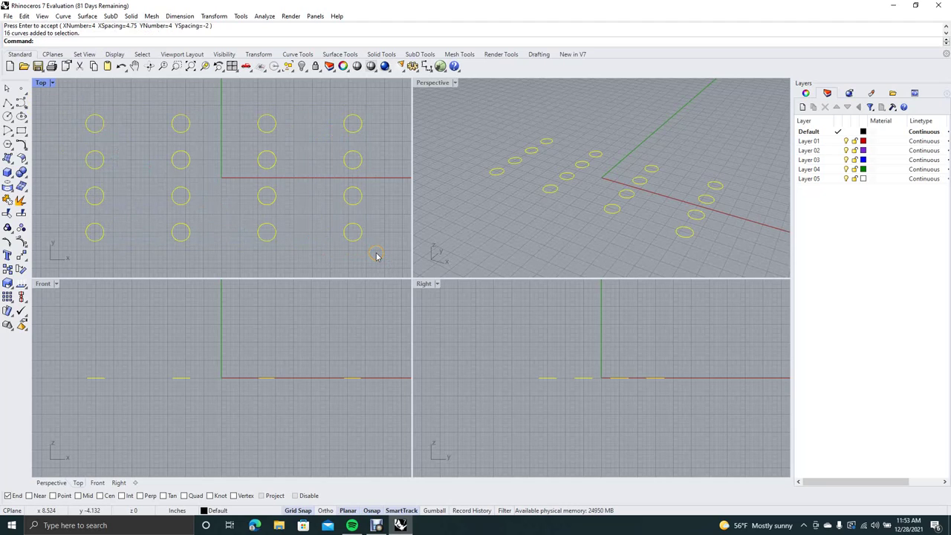
pyautogui.press('Delete')
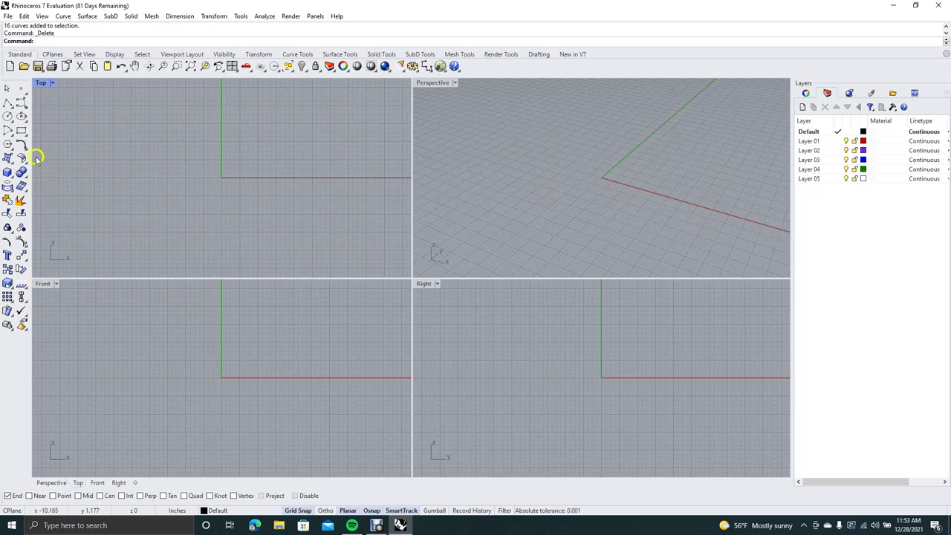
pyautogui.click(8, 119)
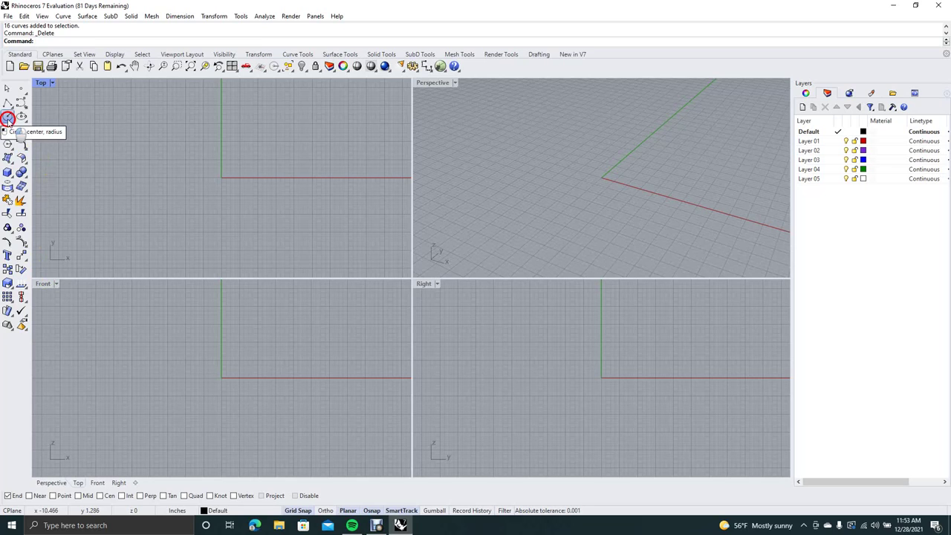
pyautogui.click(221, 124)
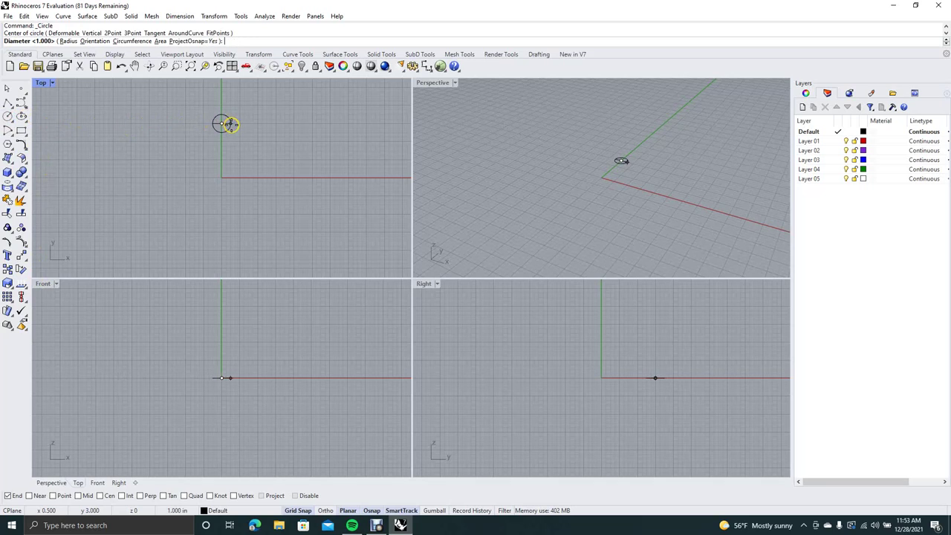
pyautogui.rightClick(230, 124)
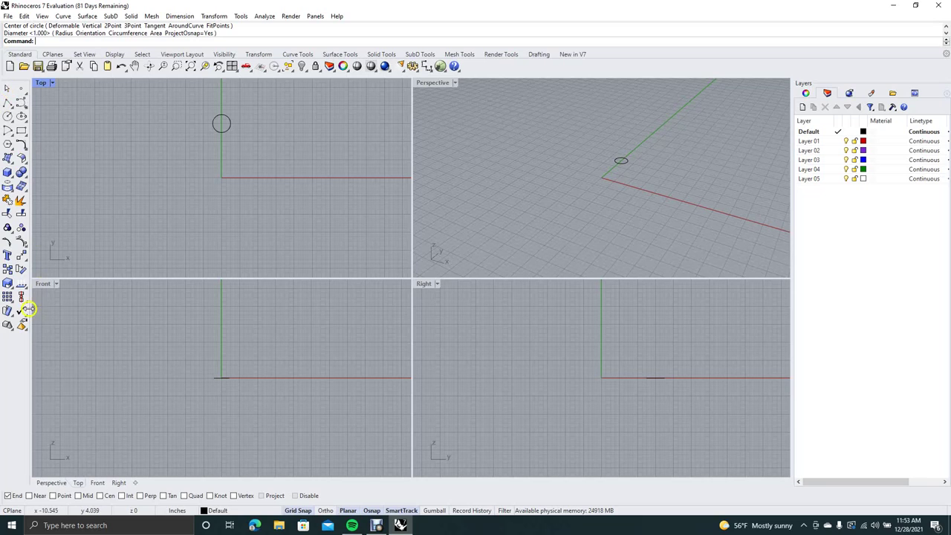
# - Polar-array the circle around the origin with 8 items over a 360-degree fill angle
pyautogui.click(9, 298)
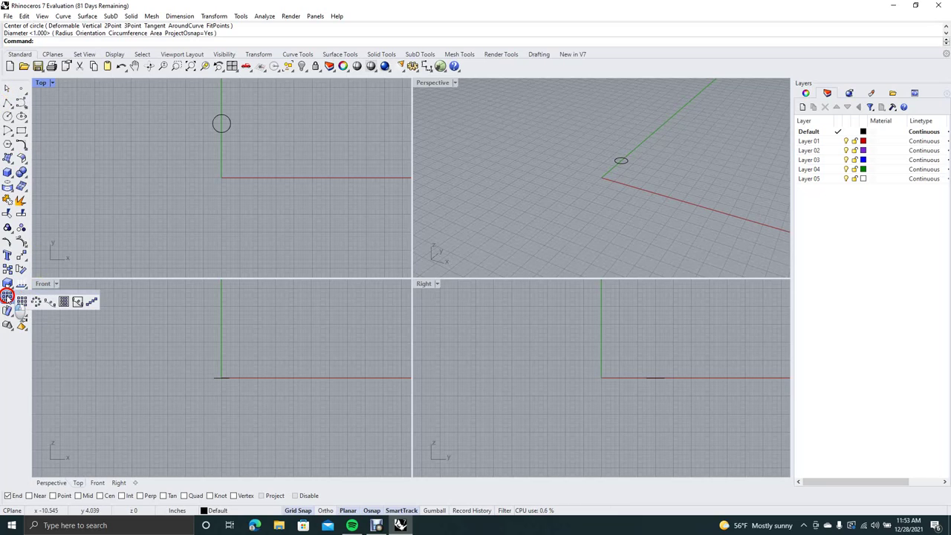
pyautogui.click(36, 301)
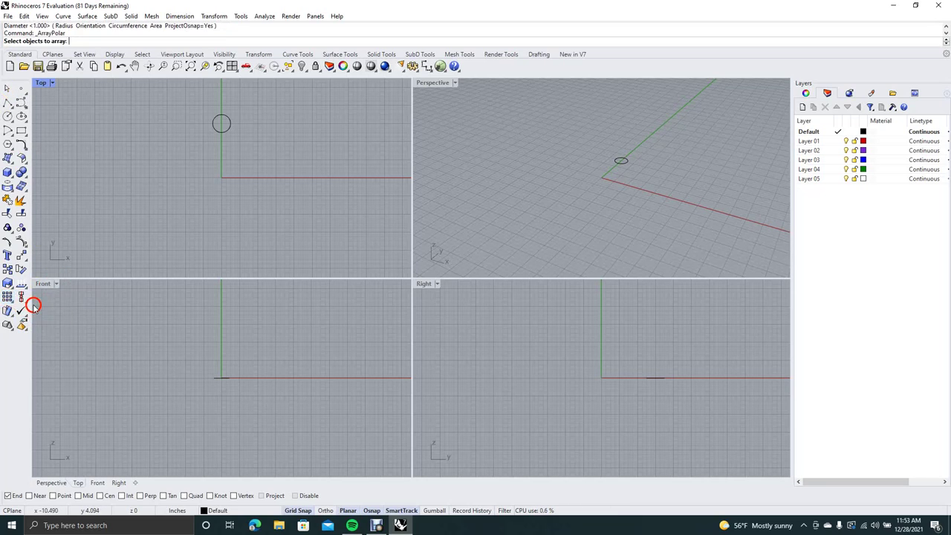
pyautogui.click(223, 132)
pyautogui.press('Return')
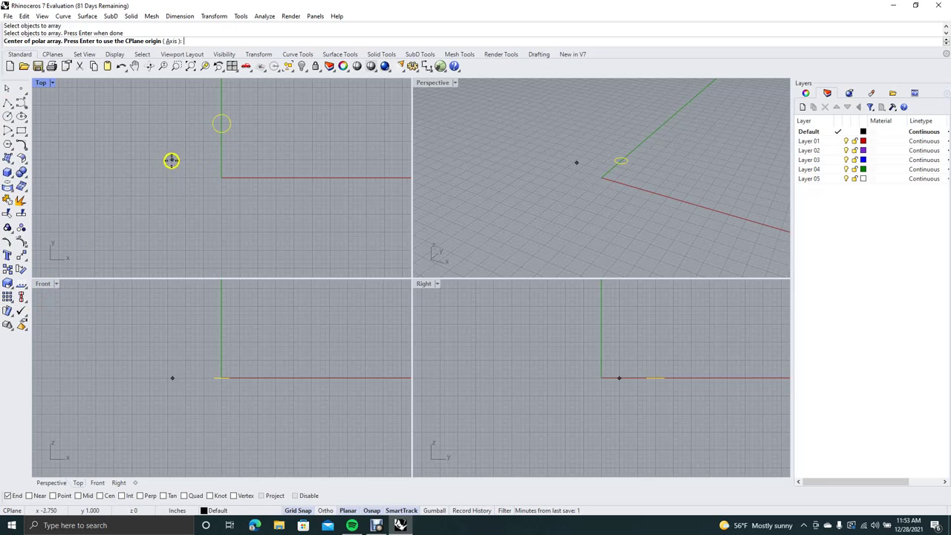
pyautogui.click(221, 177)
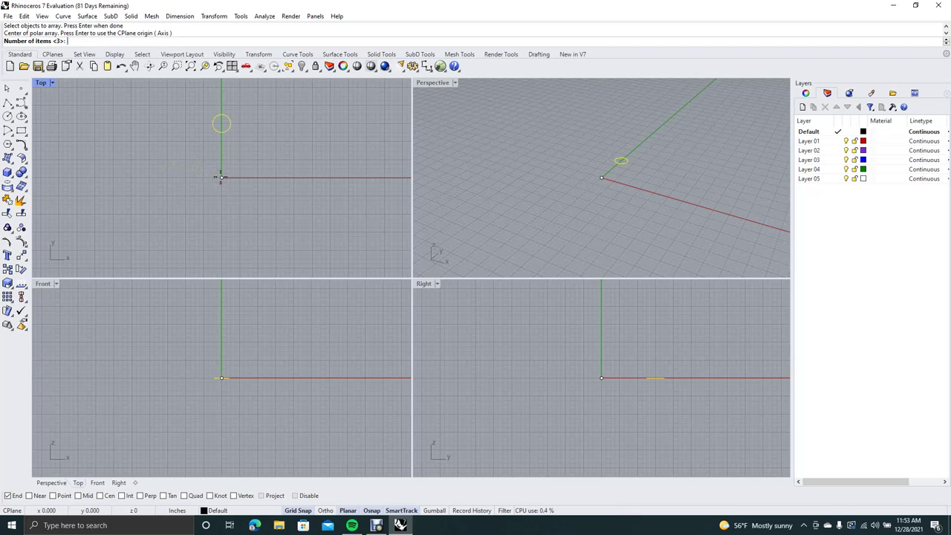
pyautogui.write('8')
pyautogui.press('Return')
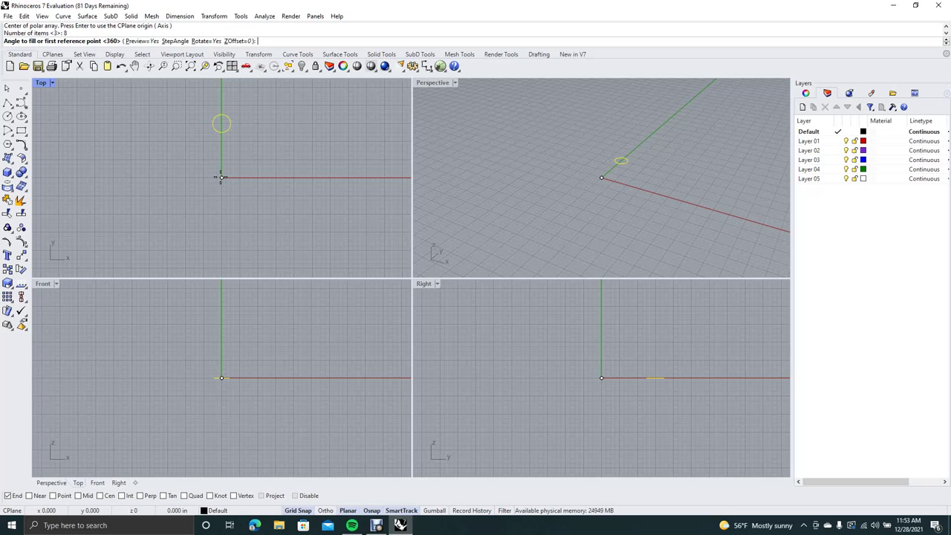
pyautogui.write('60')
pyautogui.press('Return')
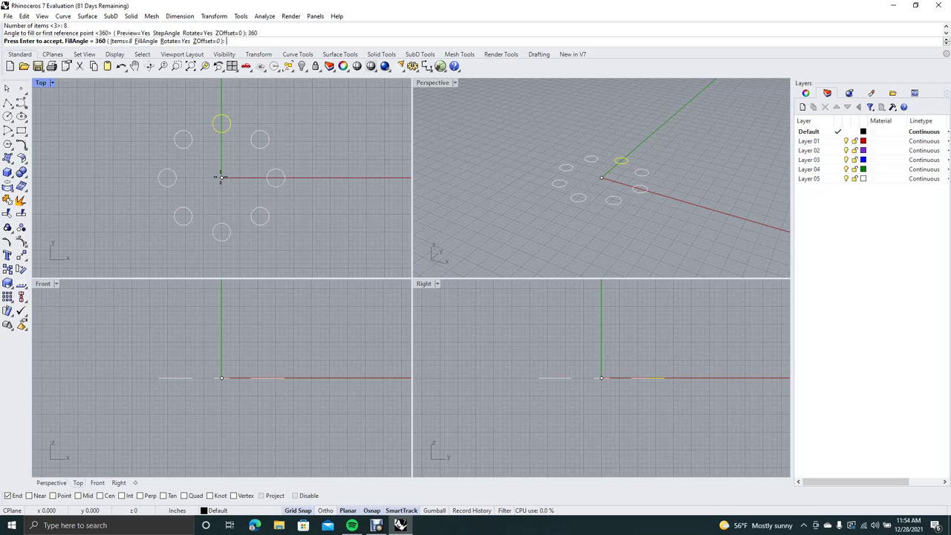
pyautogui.press('Return')
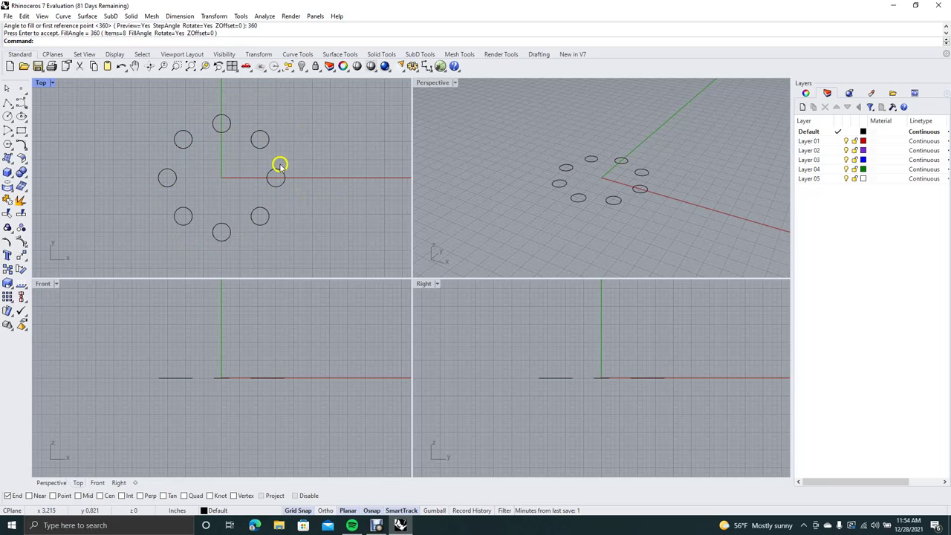
# - Delete the eight ring circles and draw a new small circle in the upper left
pyautogui.moveTo(139, 103); pyautogui.dragTo(321, 251)
pyautogui.press('Delete')
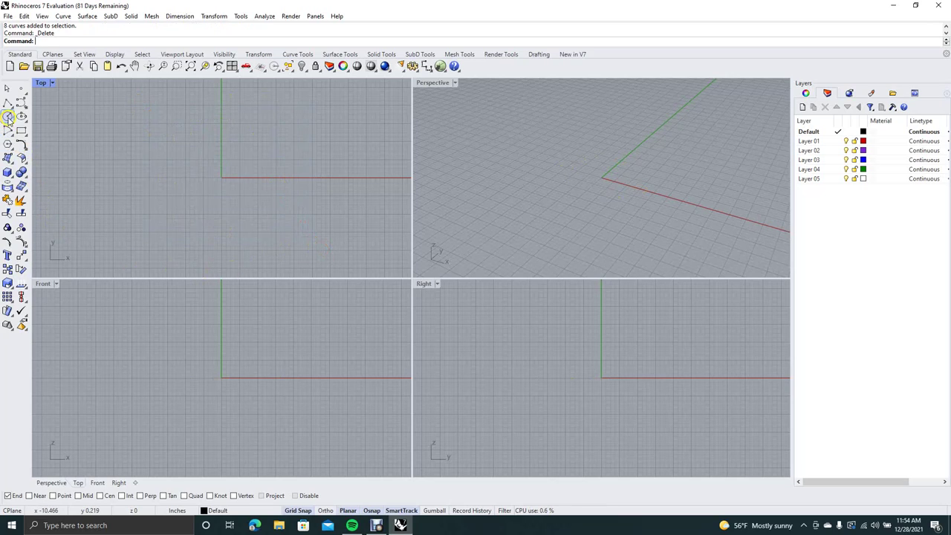
pyautogui.click(8, 117)
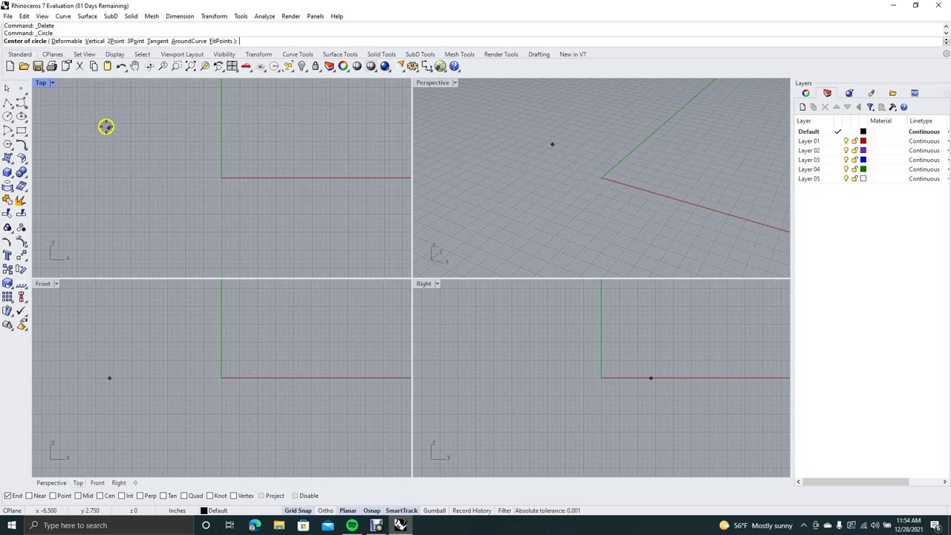
pyautogui.click(111, 125)
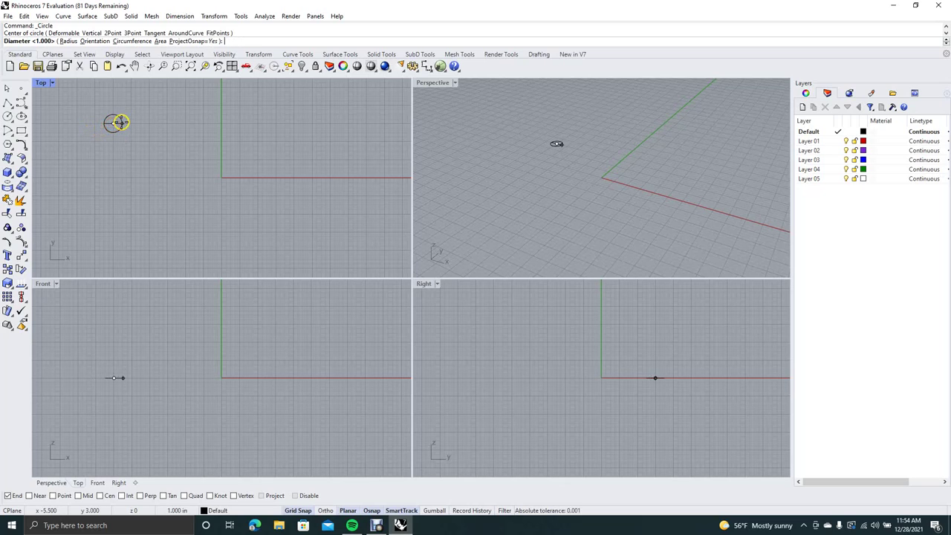
pyautogui.click(124, 122)
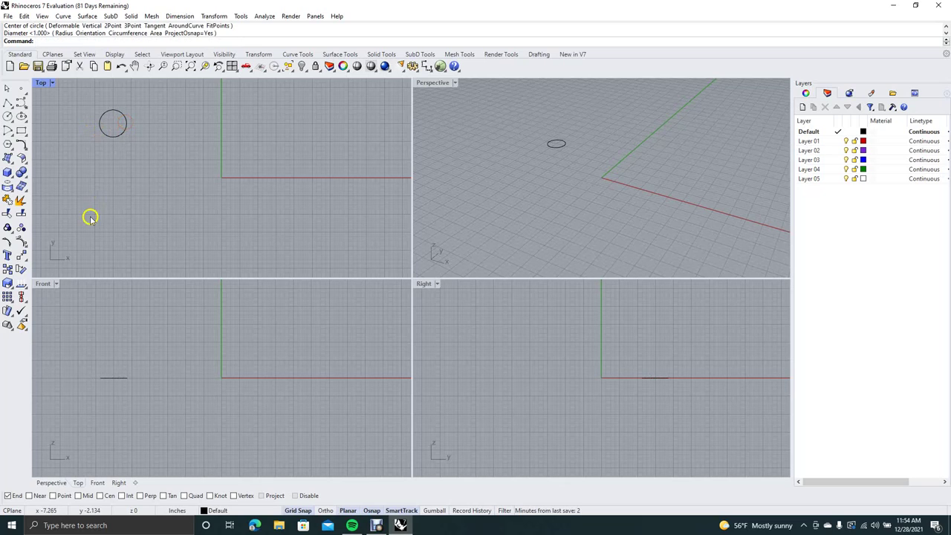
# - Linear-array the circle into a row of 4 copies spaced 4.25 apart to the right
pyautogui.moveTo(8, 297); pyautogui.dragTo(100, 302)
pyautogui.click(99, 301)
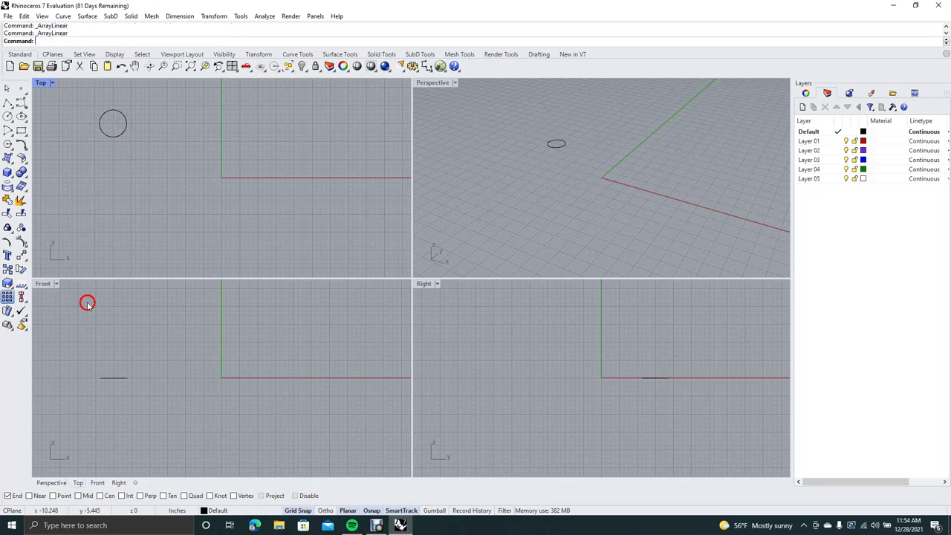
pyautogui.click(119, 135)
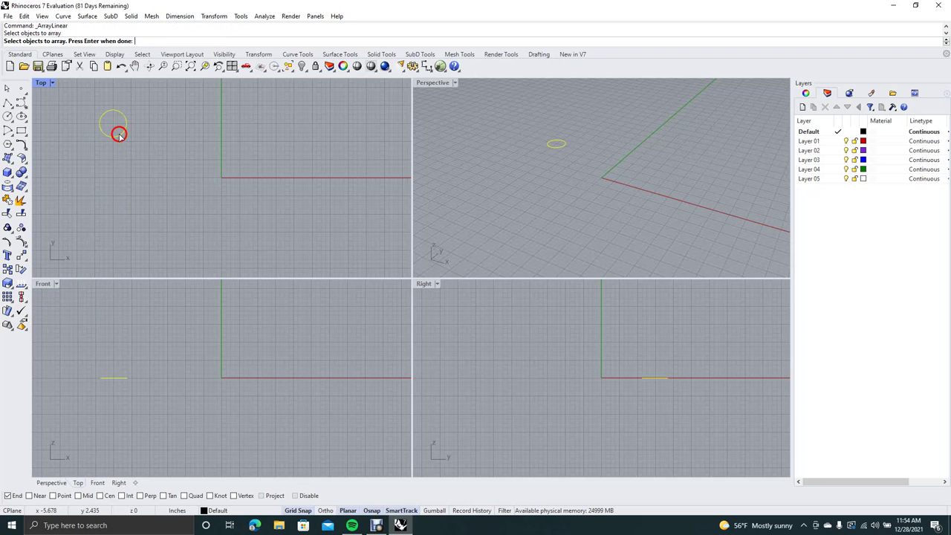
pyautogui.rightClick(119, 136)
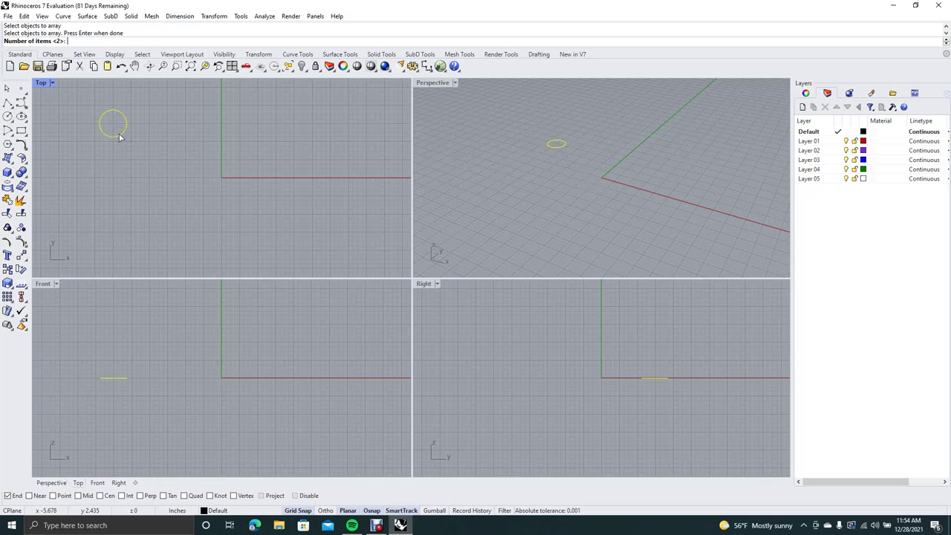
pyautogui.rightClick(118, 136)
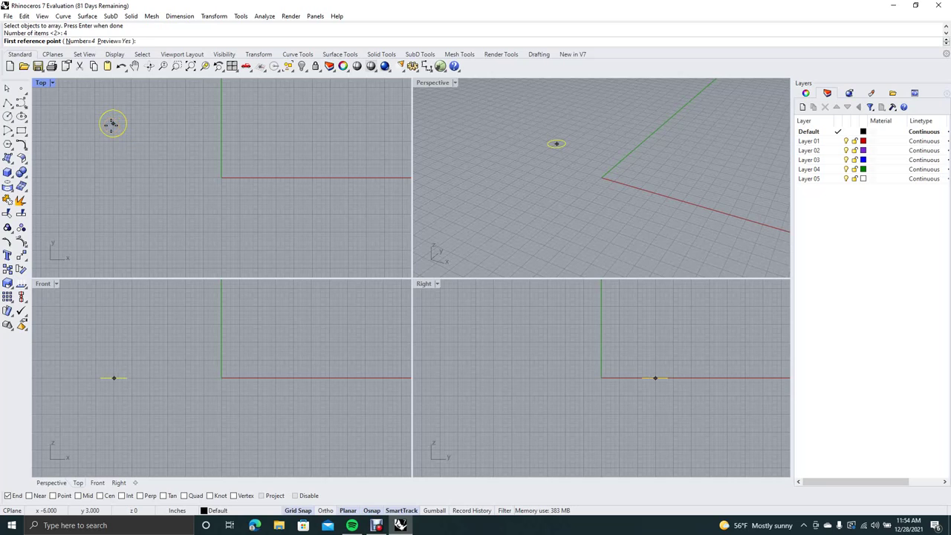
pyautogui.click(112, 123)
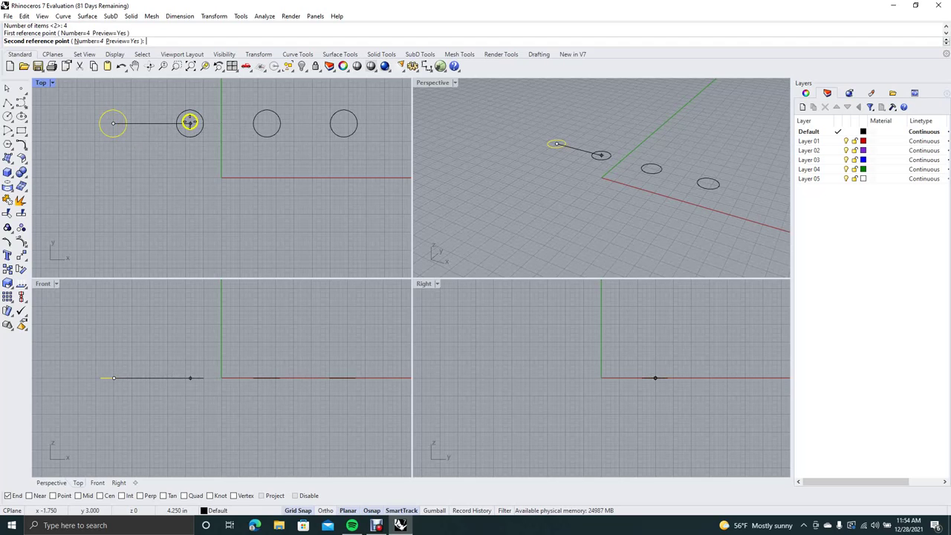
pyautogui.click(189, 122)
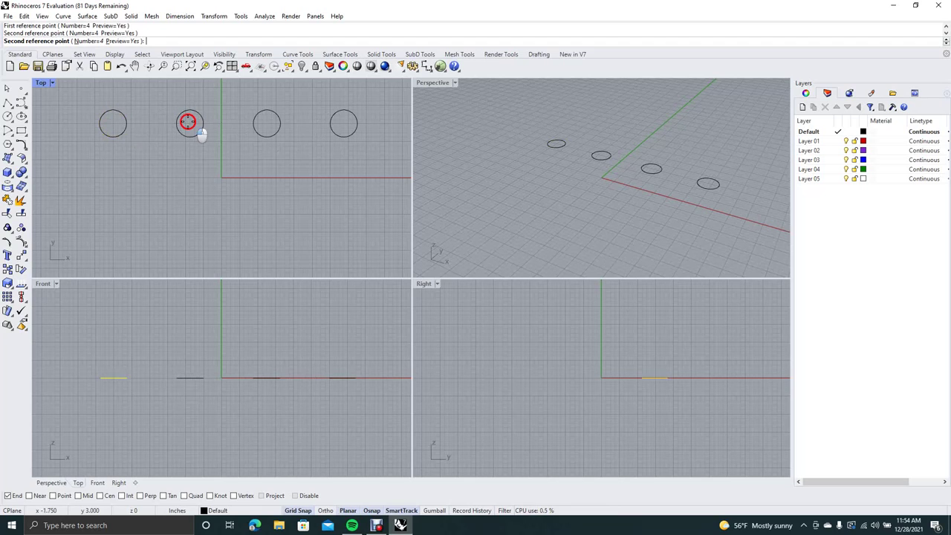
pyautogui.rightClick(105, 171)
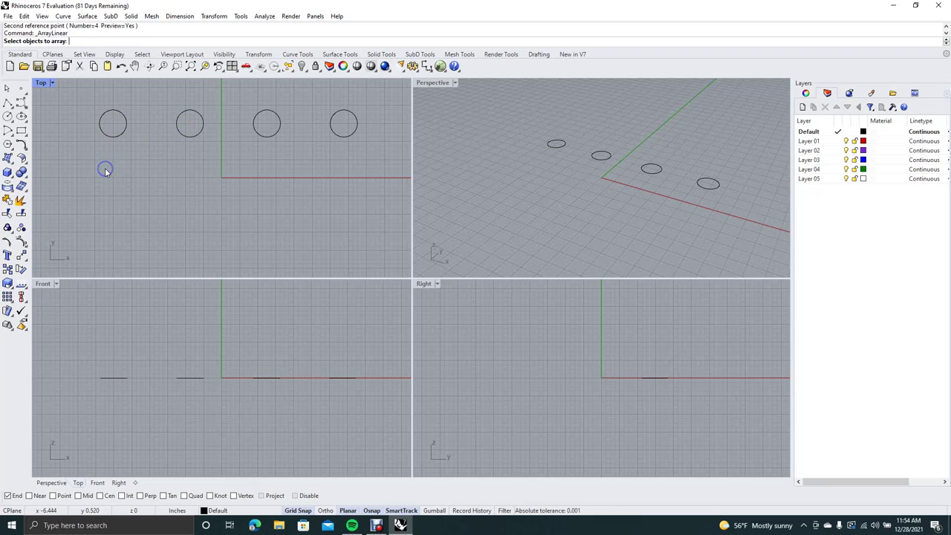
# - Linear-array the four-circle row downward into 4 rows 2.25 apart, forming a 4x4 grid
pyautogui.moveTo(83, 99); pyautogui.dragTo(370, 150)
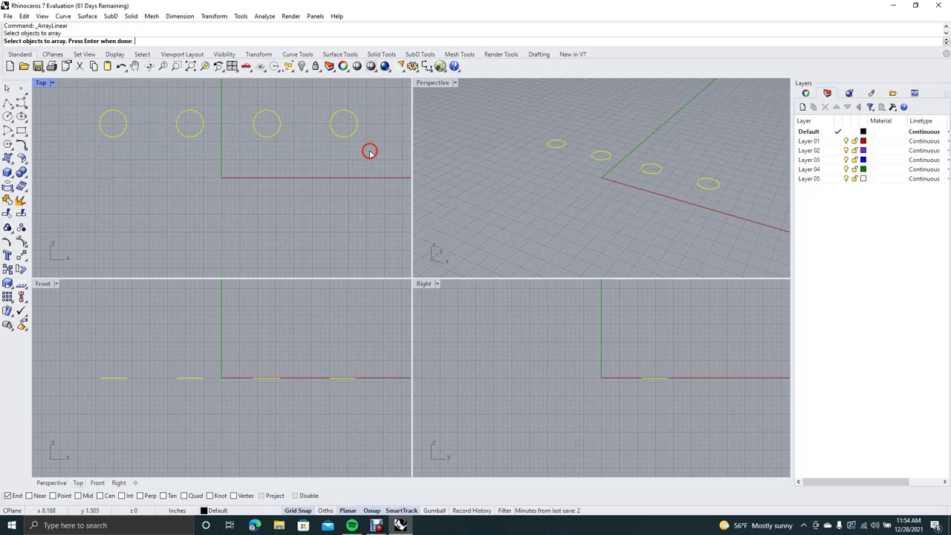
pyautogui.rightClick(121, 191)
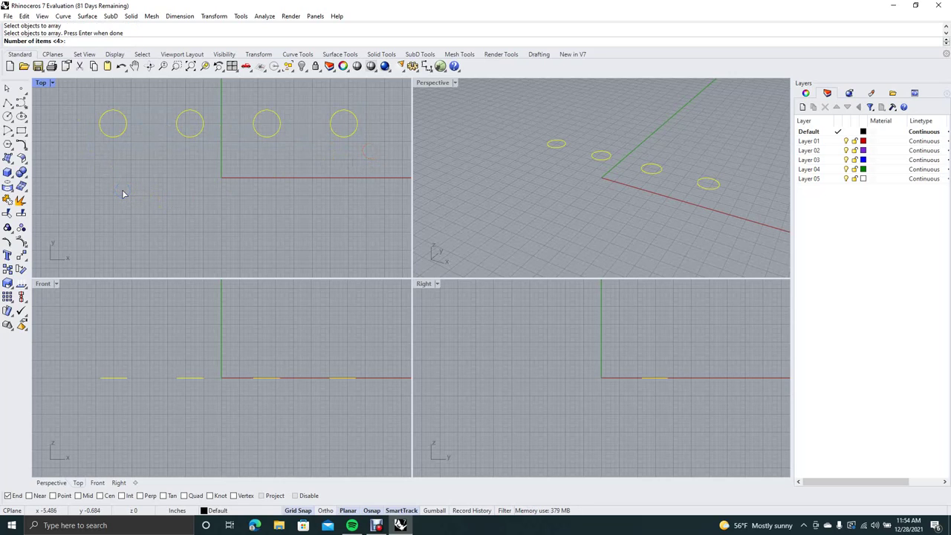
pyautogui.rightClick(122, 191)
pyautogui.click(113, 123)
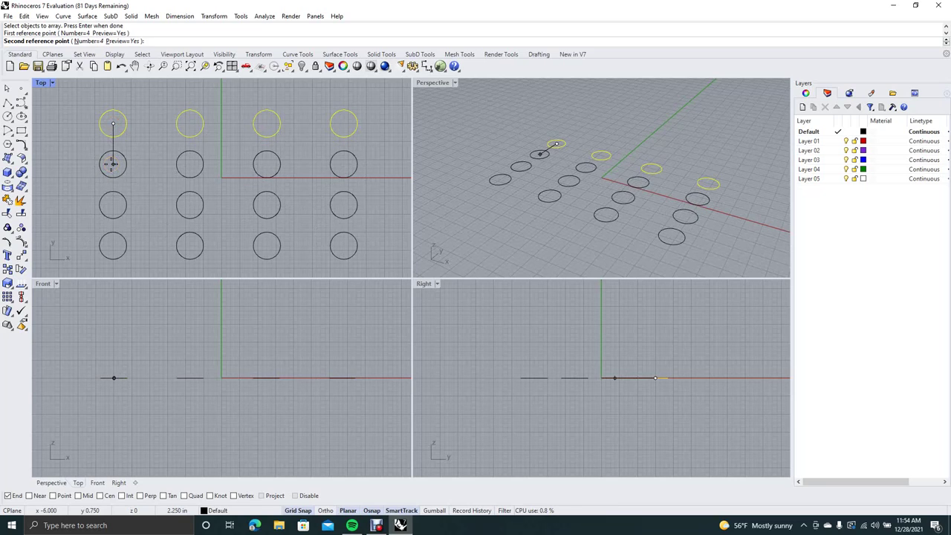
pyautogui.click(113, 164)
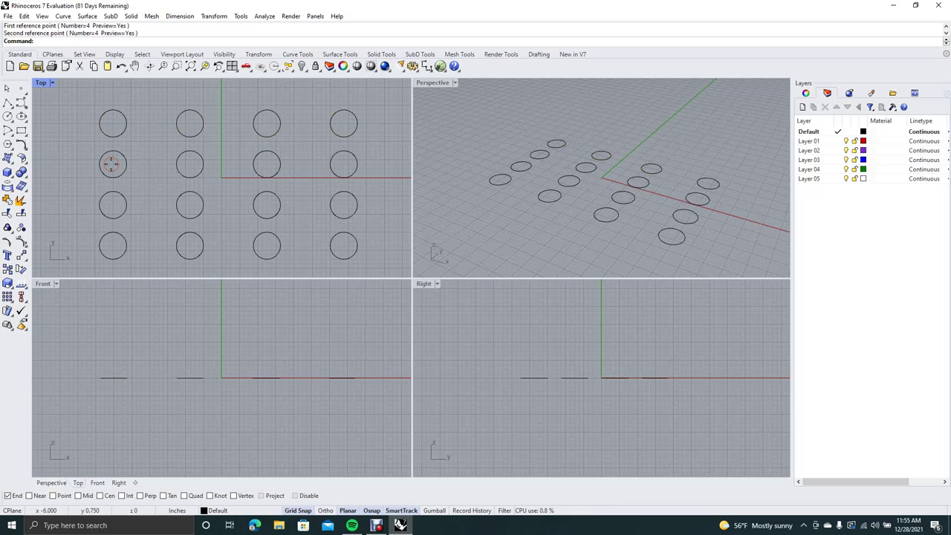
pyautogui.press('Return')
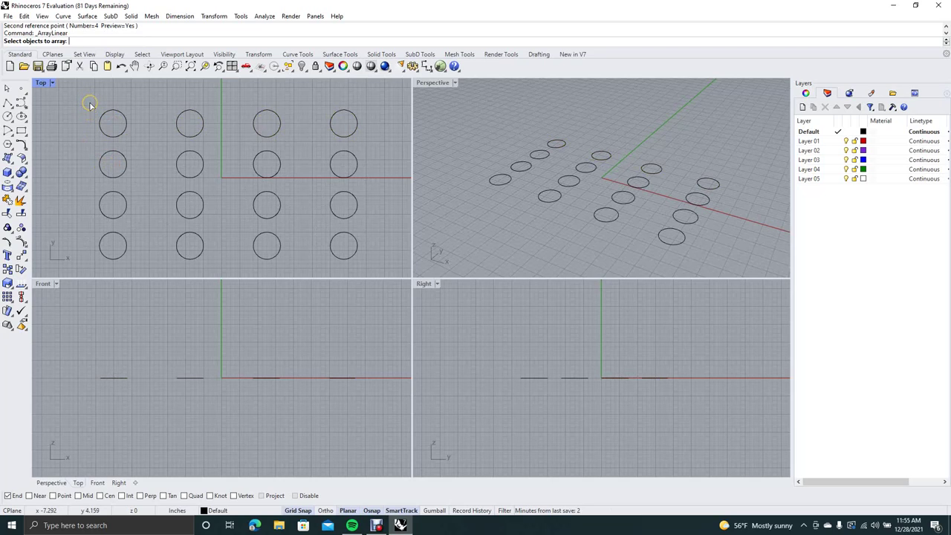
# - Cancel the pending array, then select all sixteen circles and delete them
pyautogui.moveTo(85, 95); pyautogui.dragTo(373, 268)
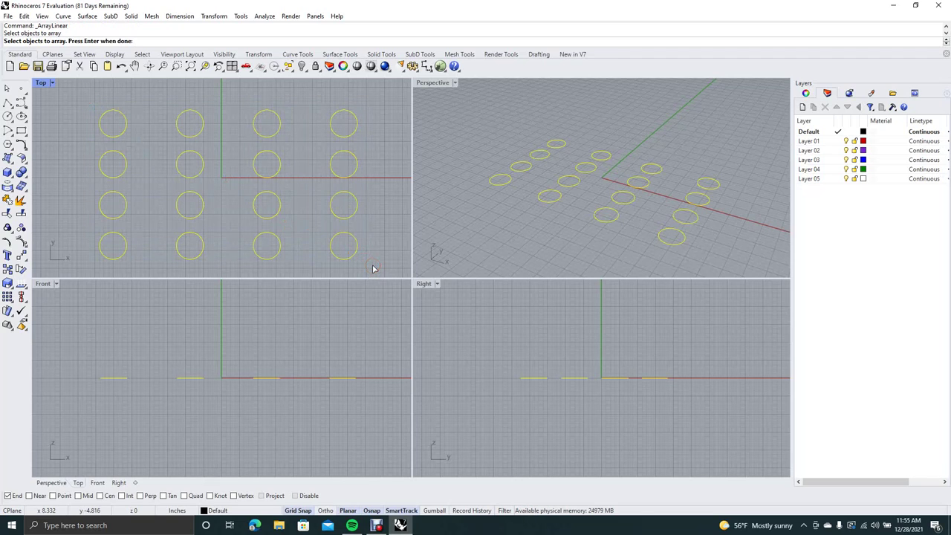
pyautogui.click(7, 87)
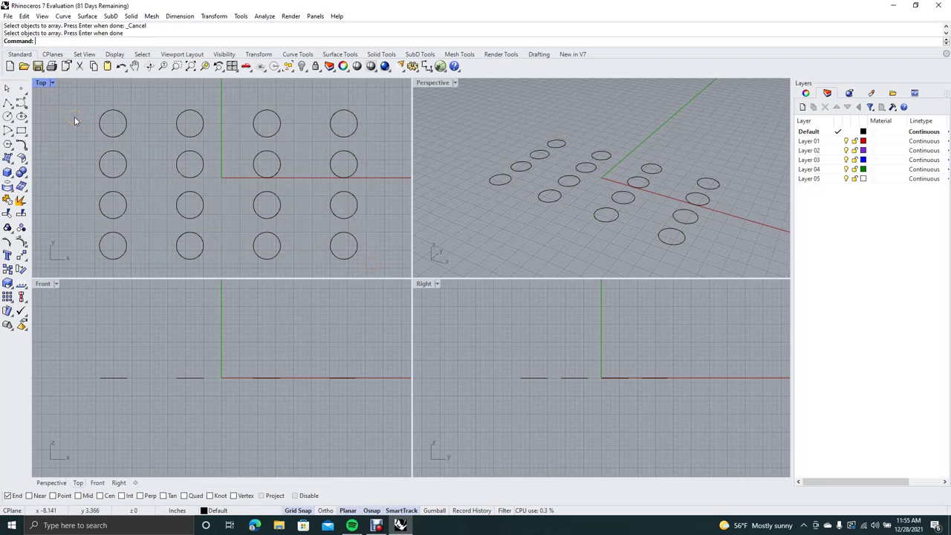
pyautogui.hotkey('ctrl', 'a')
pyautogui.press('Delete')
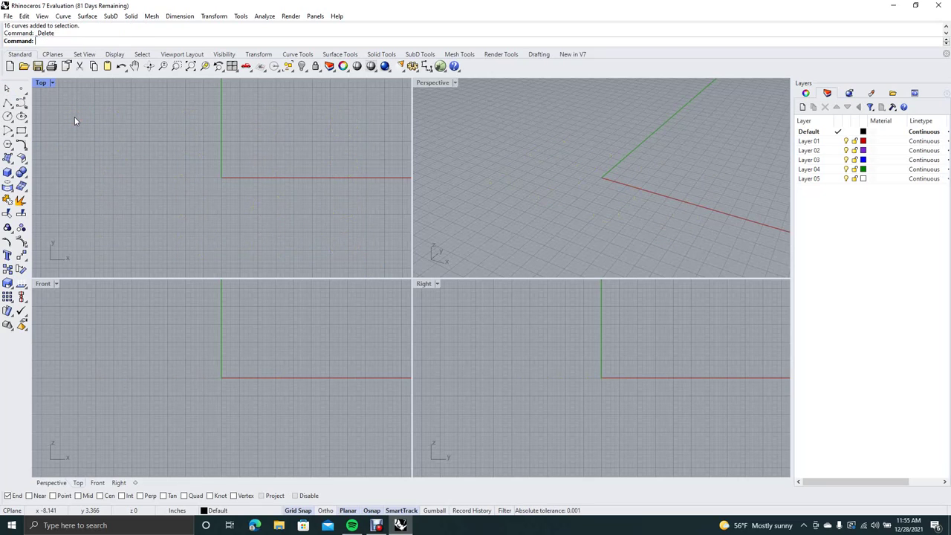